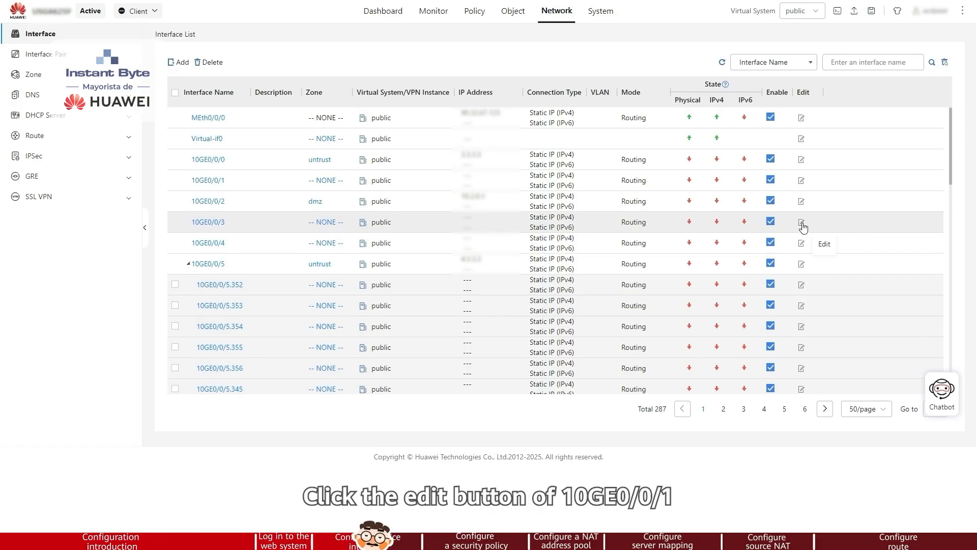
Open interface 10GE0/0/1 for editing and assign it to the untrust zone
click(801, 180)
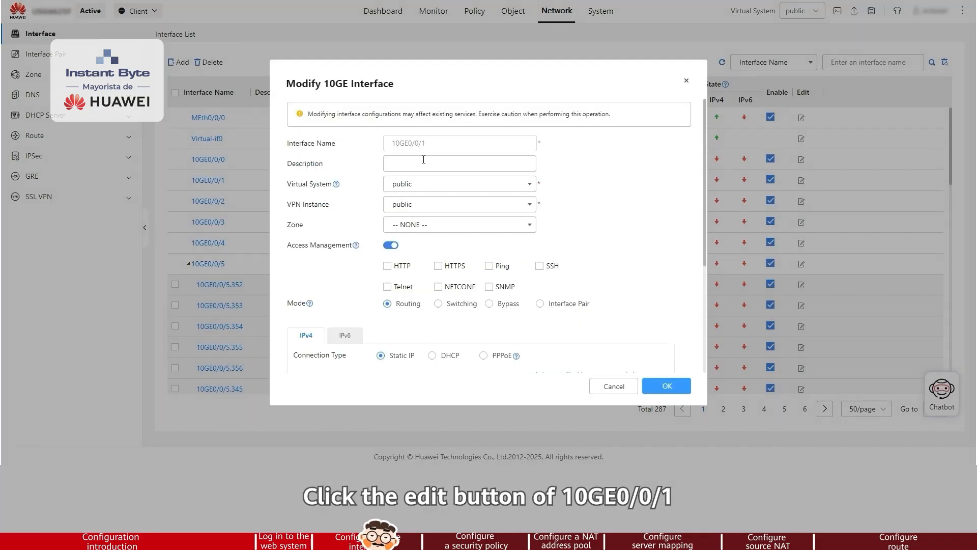
click(531, 227)
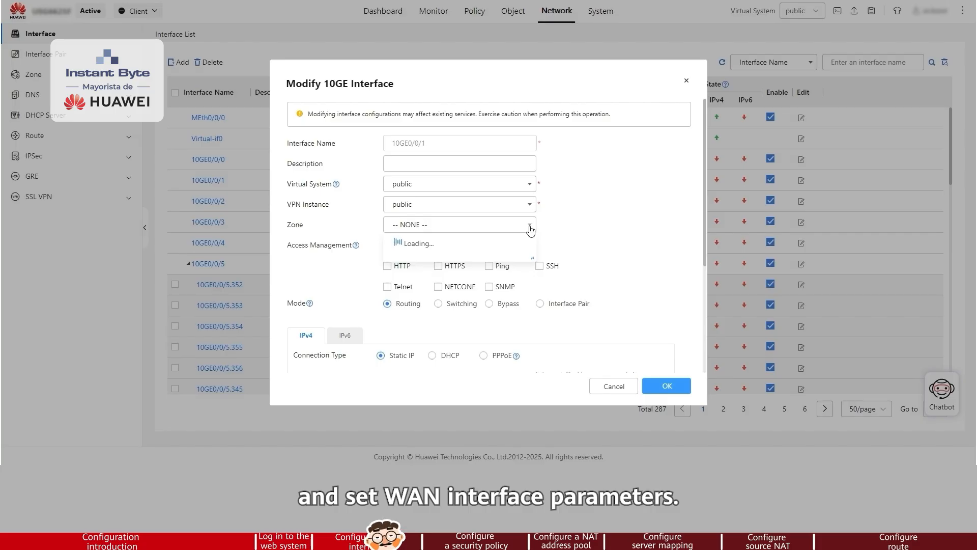
scroll(454, 287, down, 1)
click(436, 279)
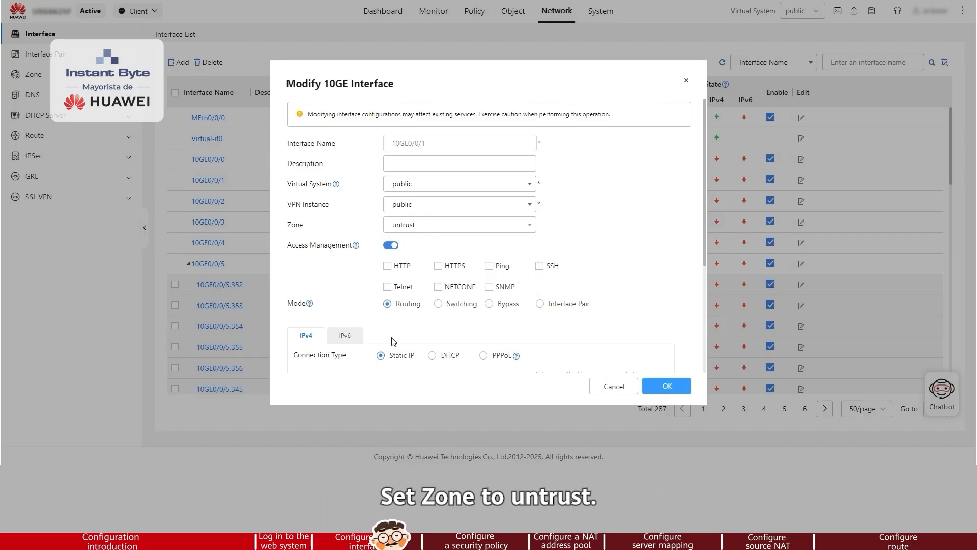
Give the interface the static IPv4 address 1.1.1.1/24 and save the changes
scroll(385, 345, down, 3)
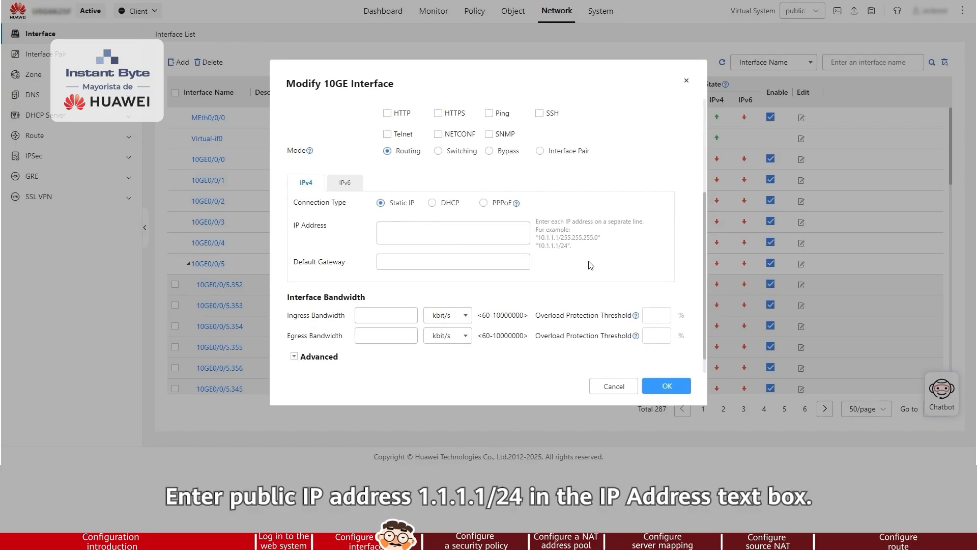
text(1.01)
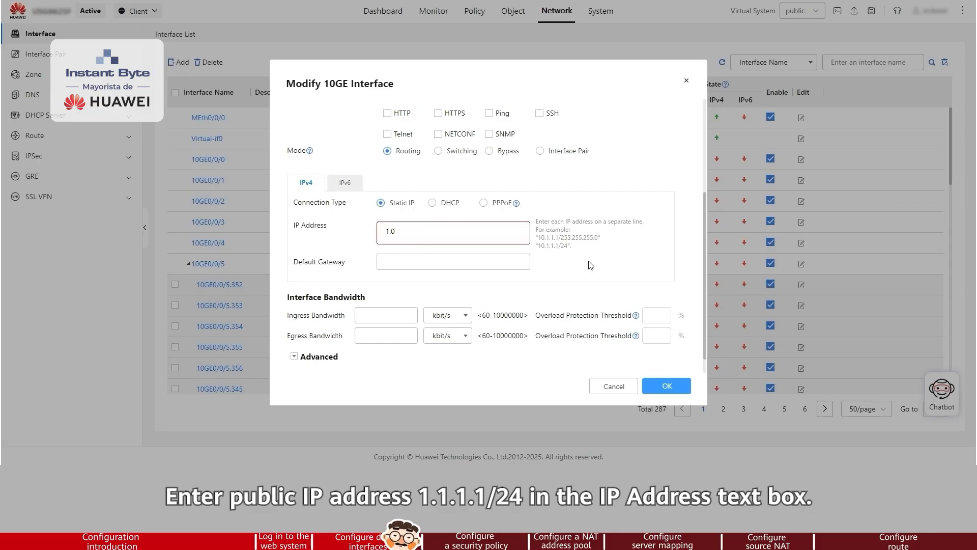
key(BackSpace)
text(1.)
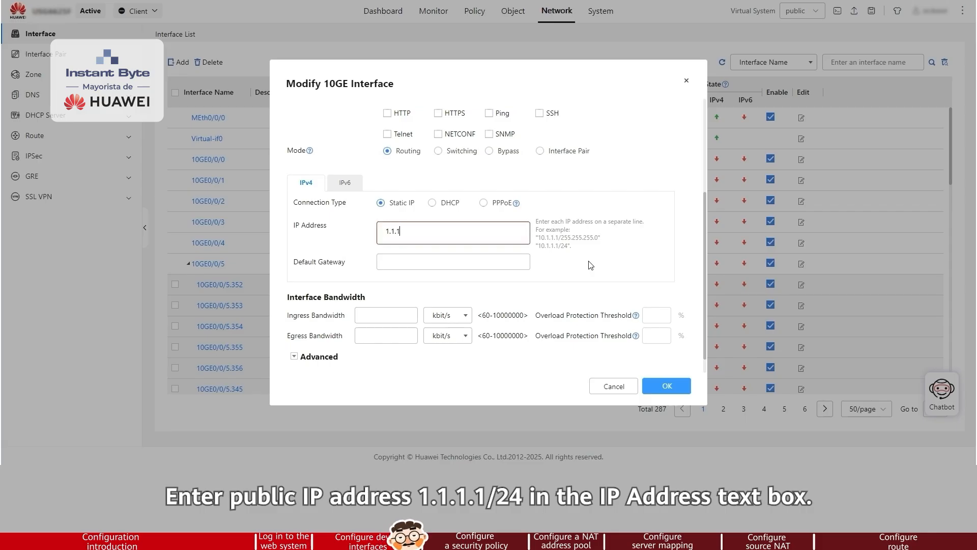
text(1.1.1/24)
click(666, 385)
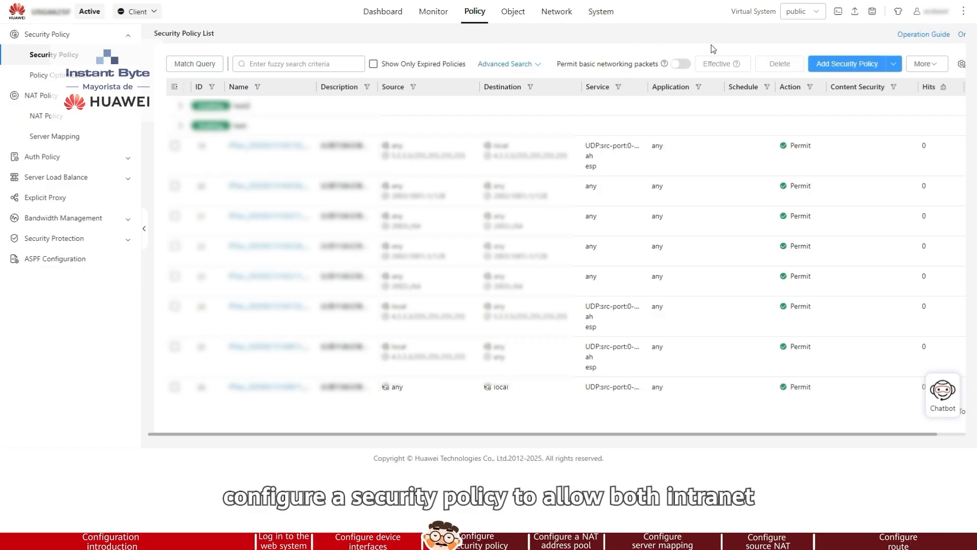
Add a security policy named policy1 with untrust and dmz as its source zones
click(826, 65)
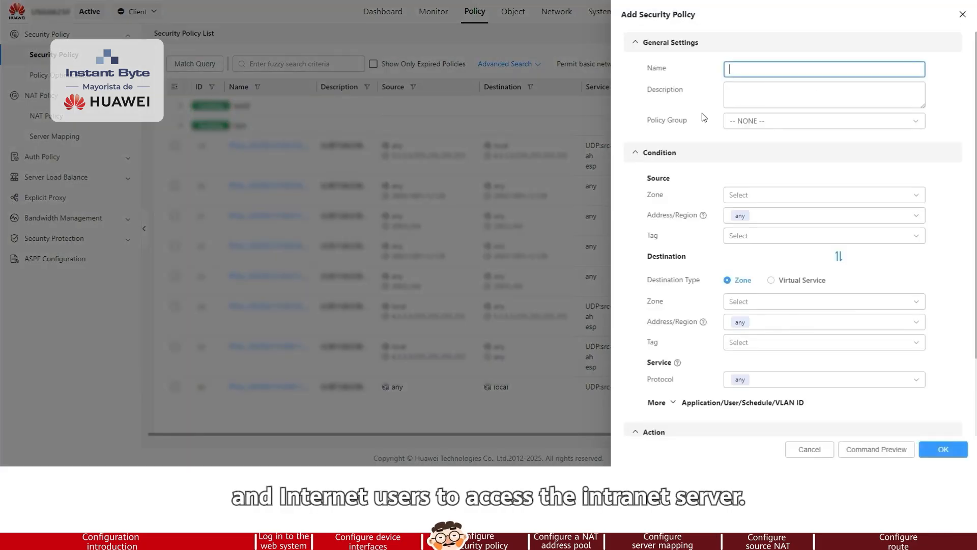
text(po)
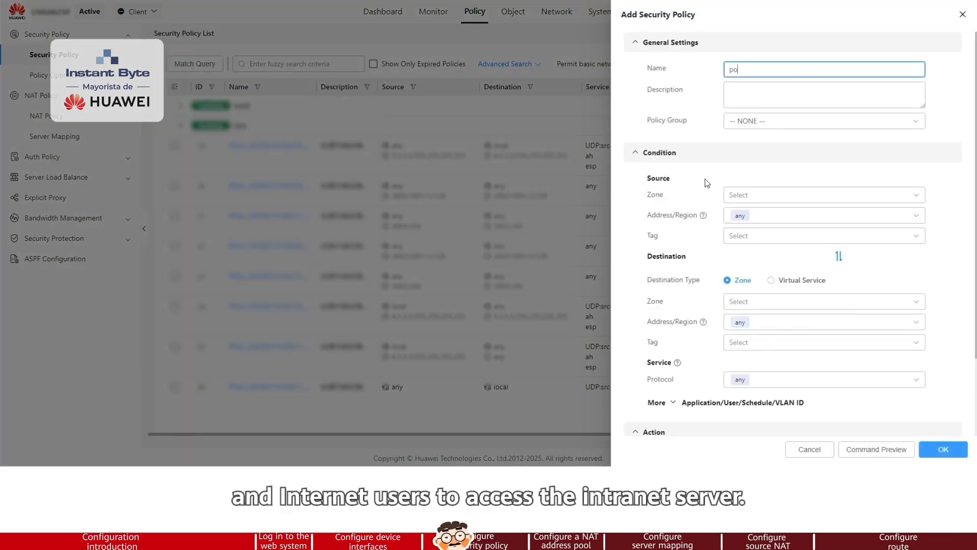
text(licy1)
click(817, 194)
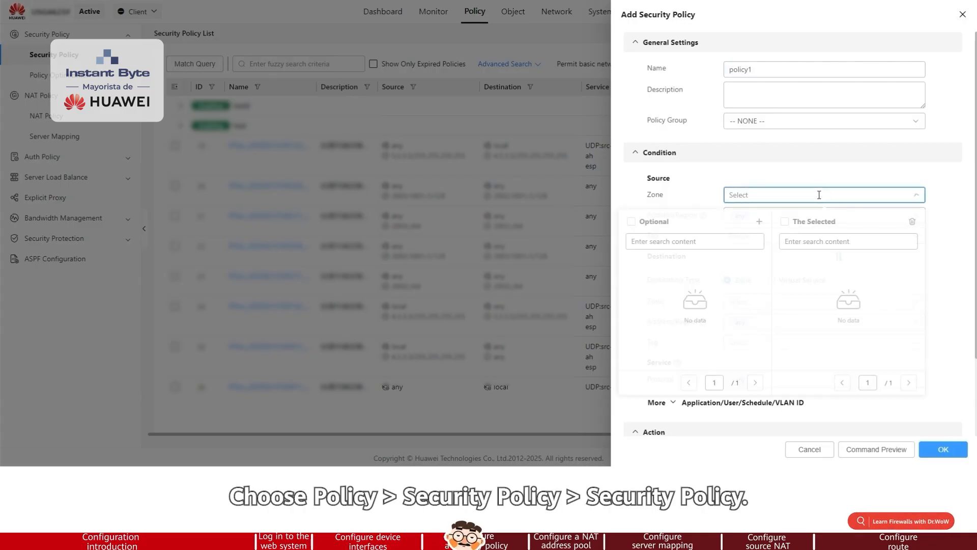
click(630, 285)
click(630, 297)
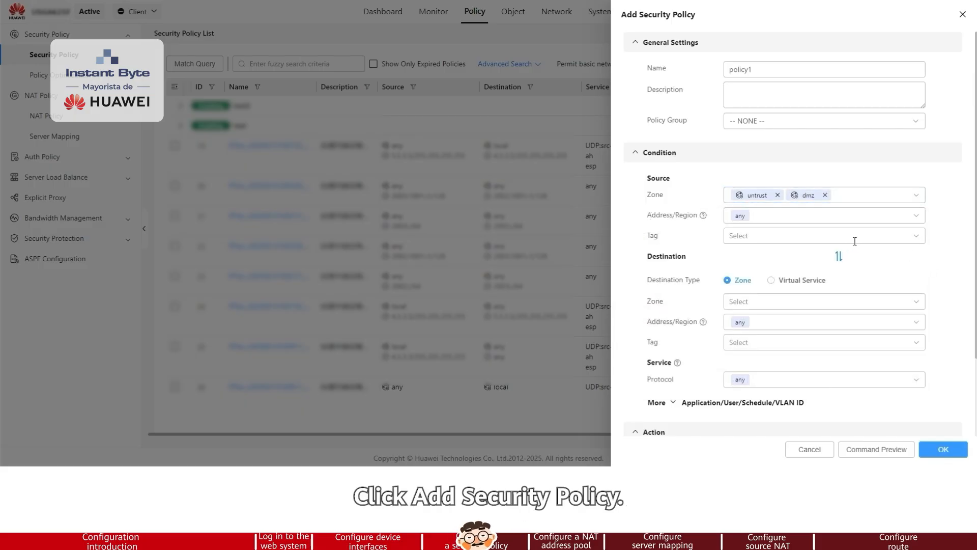
Set the security policy's destination zone to dmz and its destination address to 10.2.0.0/24
click(792, 299)
click(446, 296)
click(933, 313)
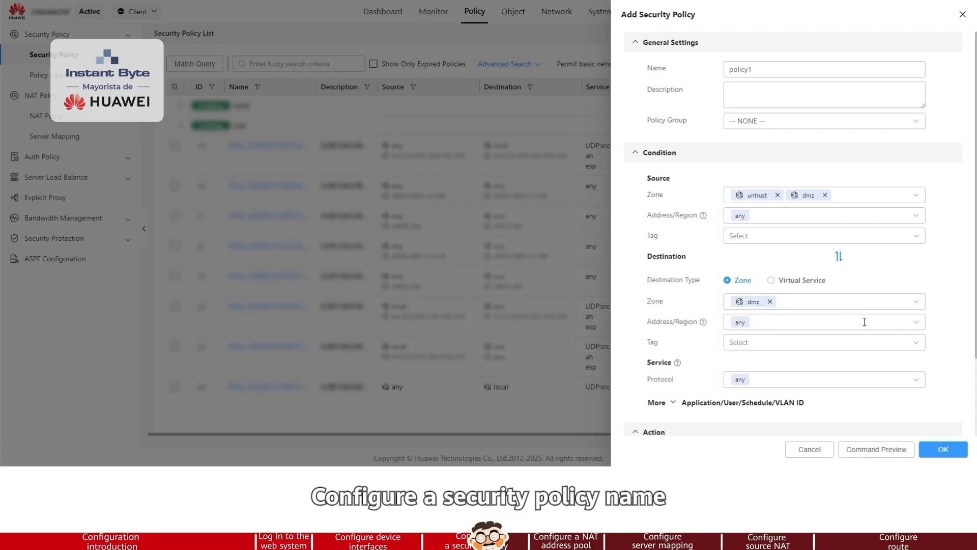
click(814, 321)
click(467, 262)
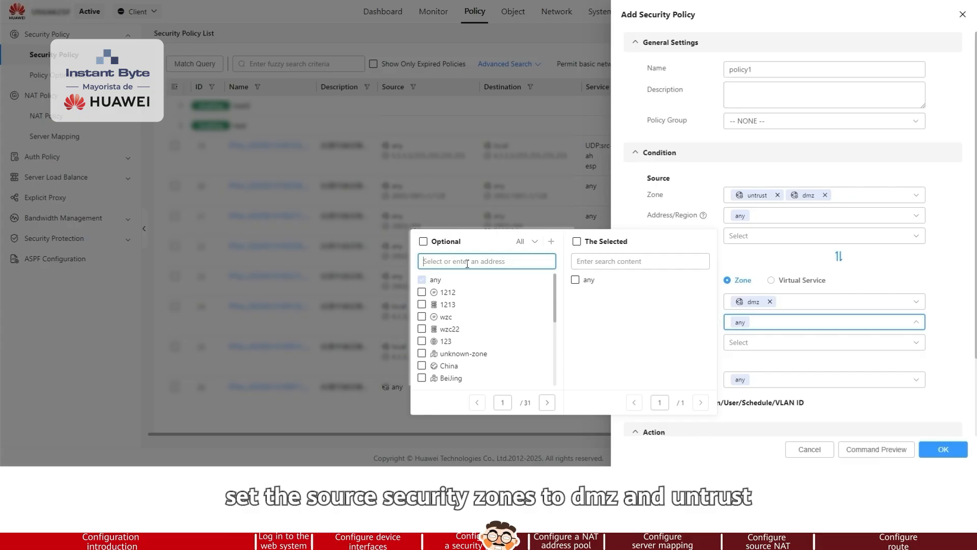
text(10.2.0.0/24)
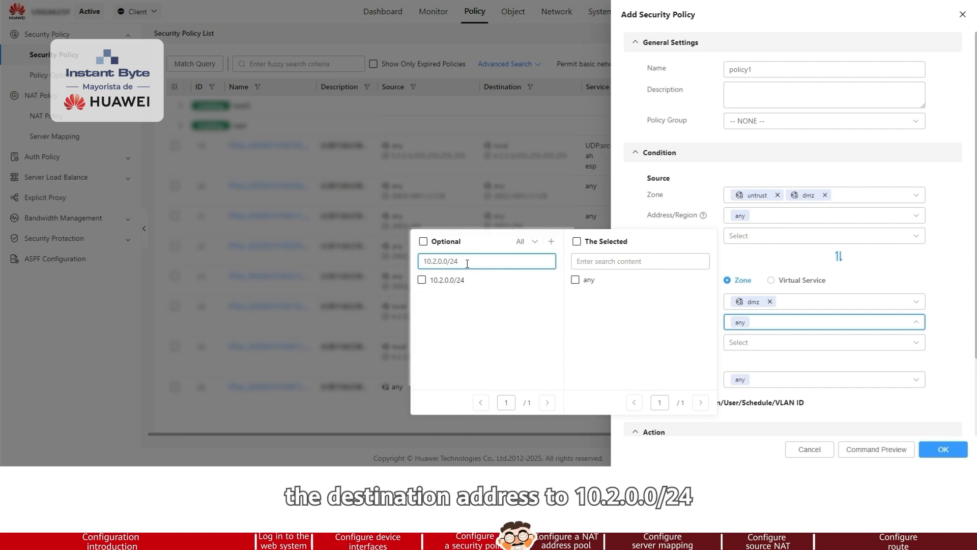
click(422, 280)
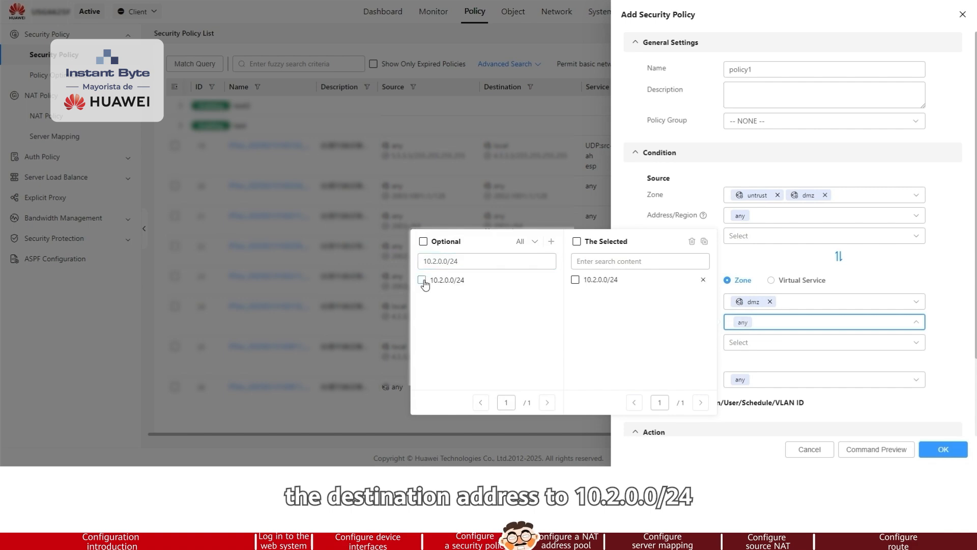
click(942, 277)
scroll(921, 292, down, 2)
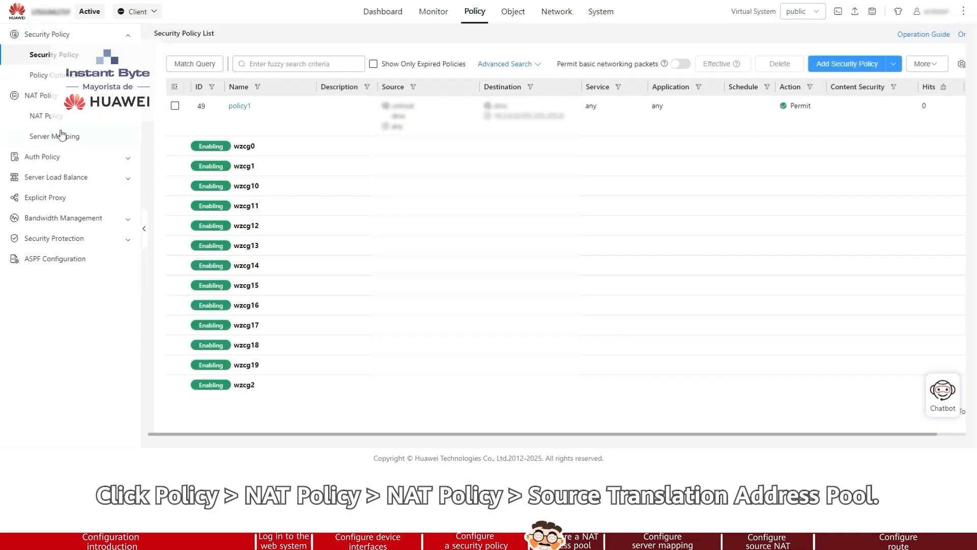
Start a new source translation address pool under NAT Policy and name it addressgroup1
click(56, 116)
click(268, 45)
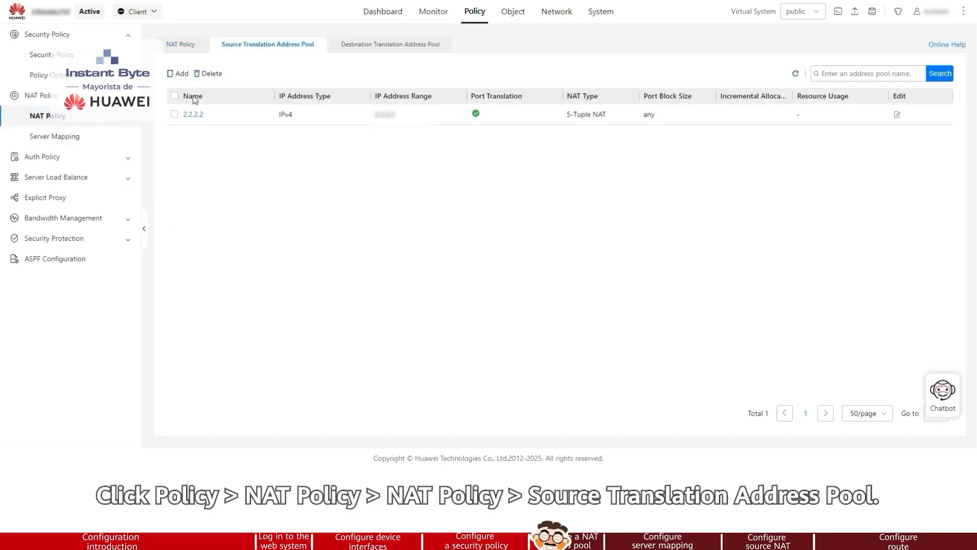
click(178, 74)
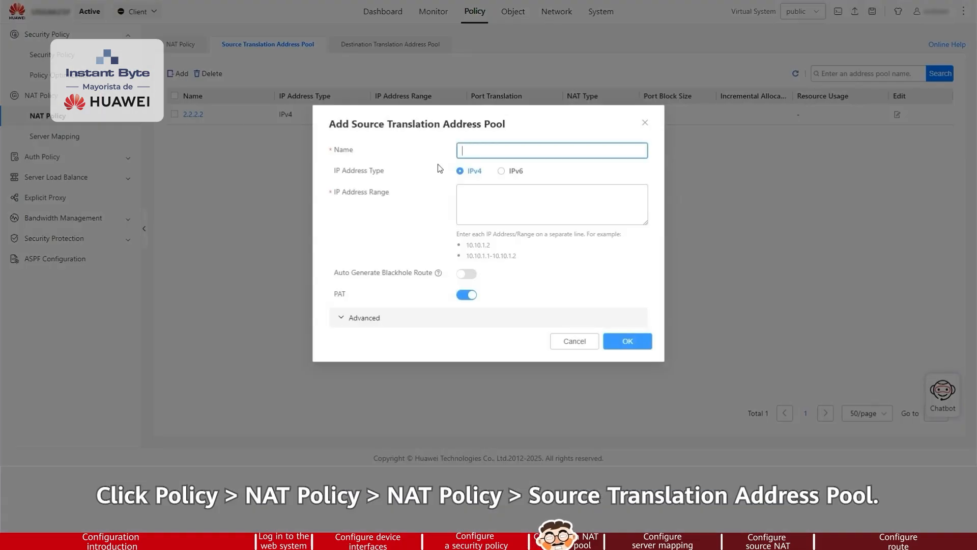
text(addr)
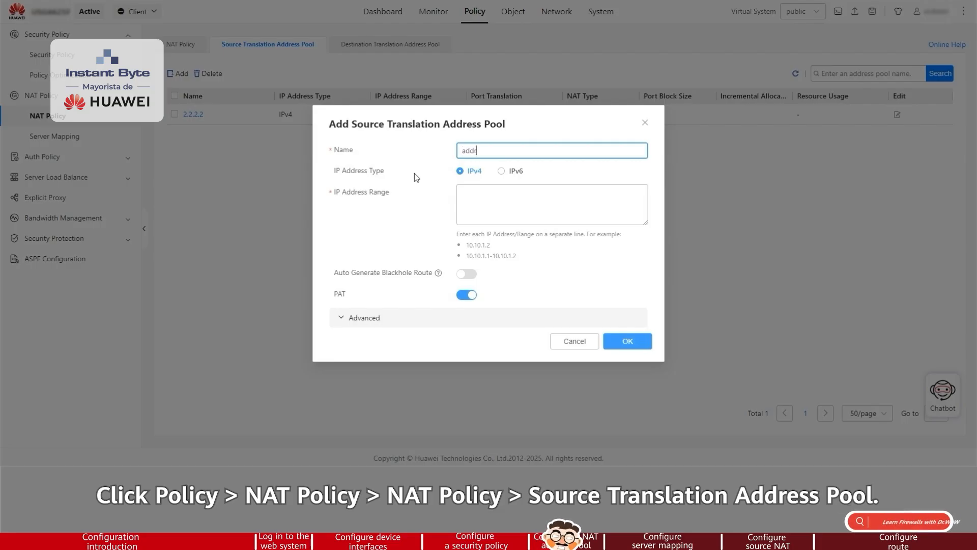
text(ess)
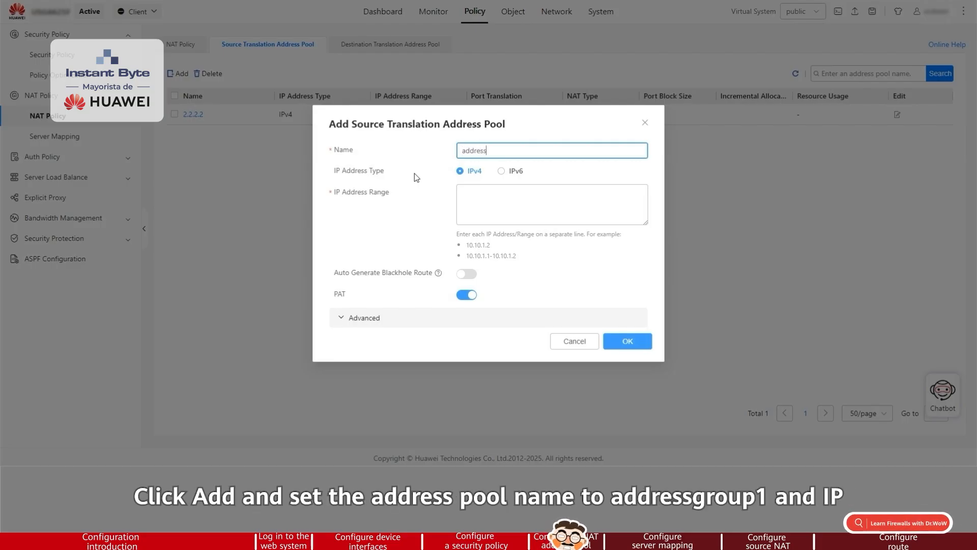
text(group1)
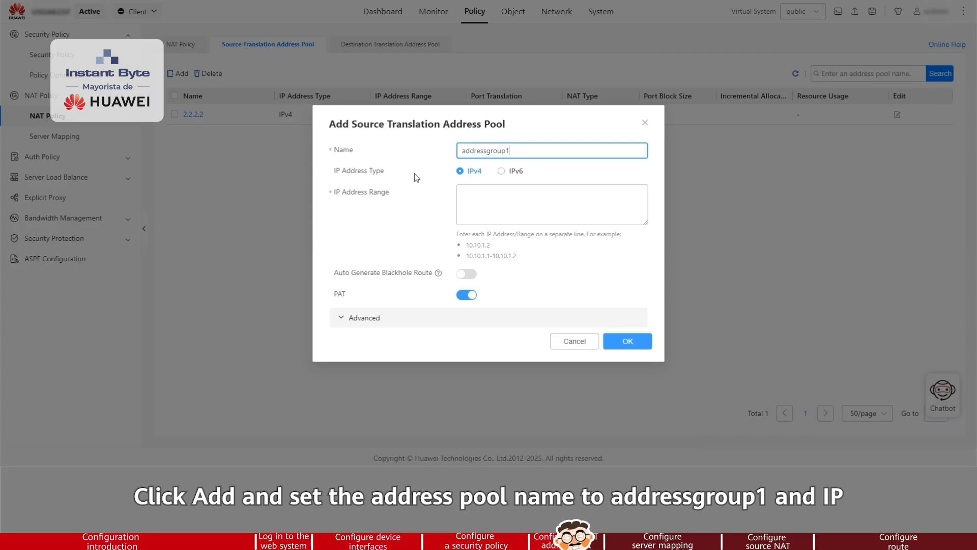
Set the address pool's IP address range to 1.1.1.11 and enable Auto Generate Blackhole Route
click(478, 198)
click(407, 215)
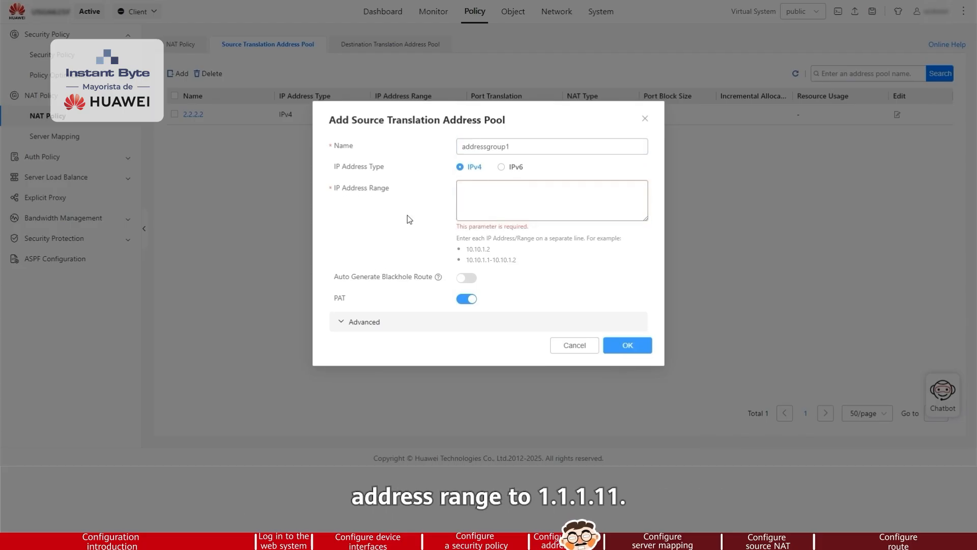
click(471, 197)
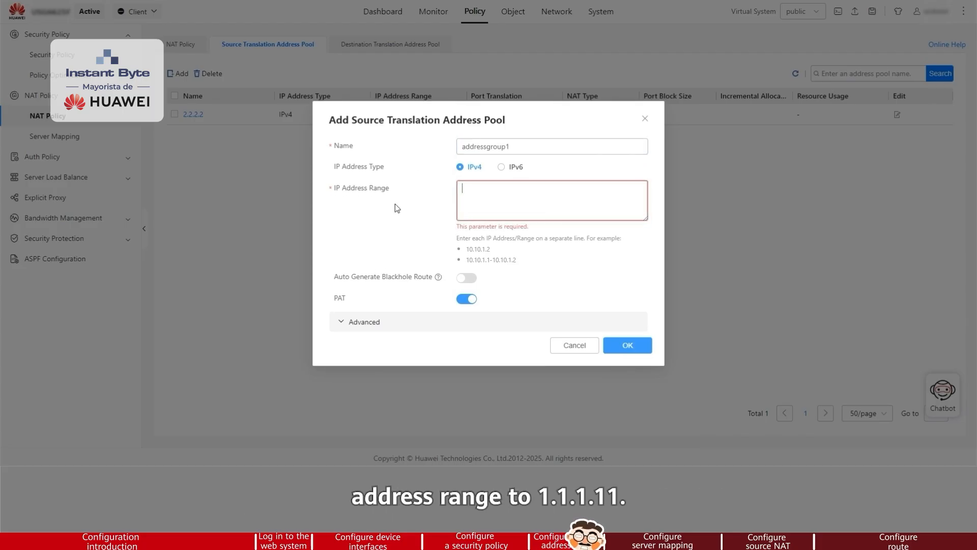
text(1.1.1)
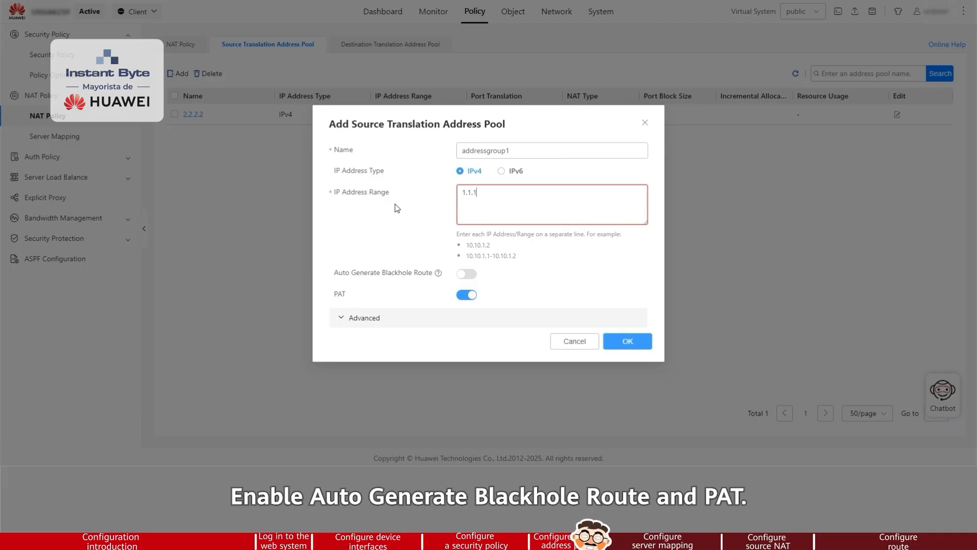
text(.11)
click(466, 273)
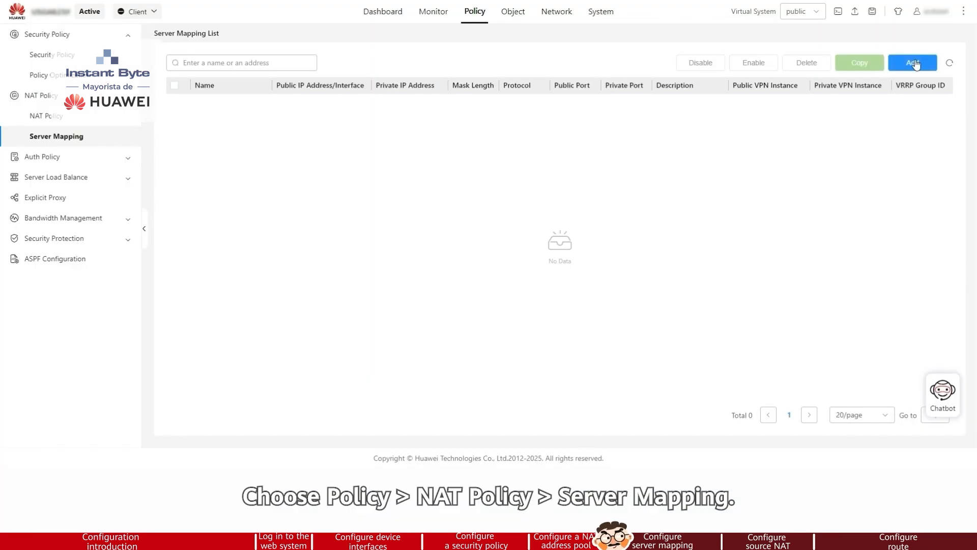
Add a server mapping that allows Internet and private network users to access the server, and name it policy_web
click(914, 63)
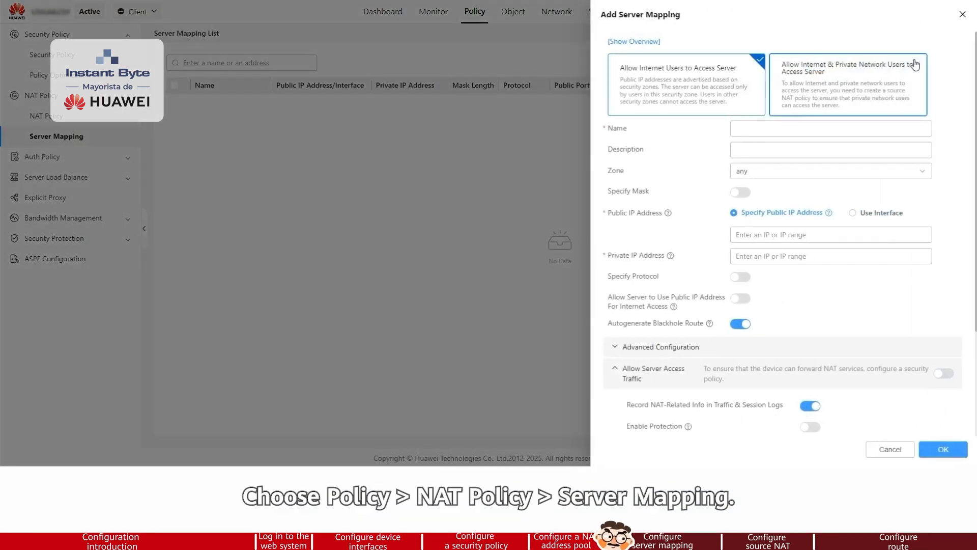
click(848, 92)
click(776, 130)
text(poli)
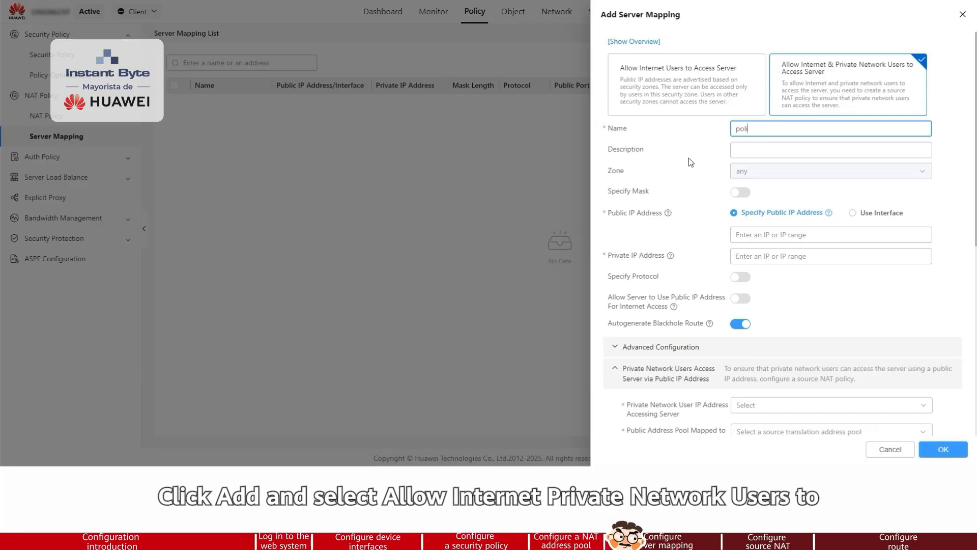
text(cy_web)
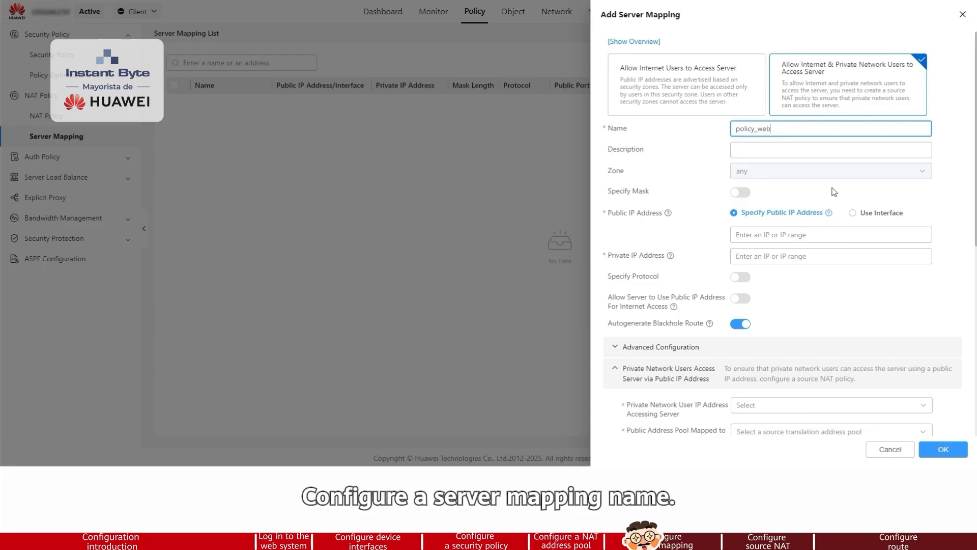
Set the server mapping's public IP address to 1.1.1.10 and its private IP address to 10.2.0.8
scroll(886, 195, down, 1)
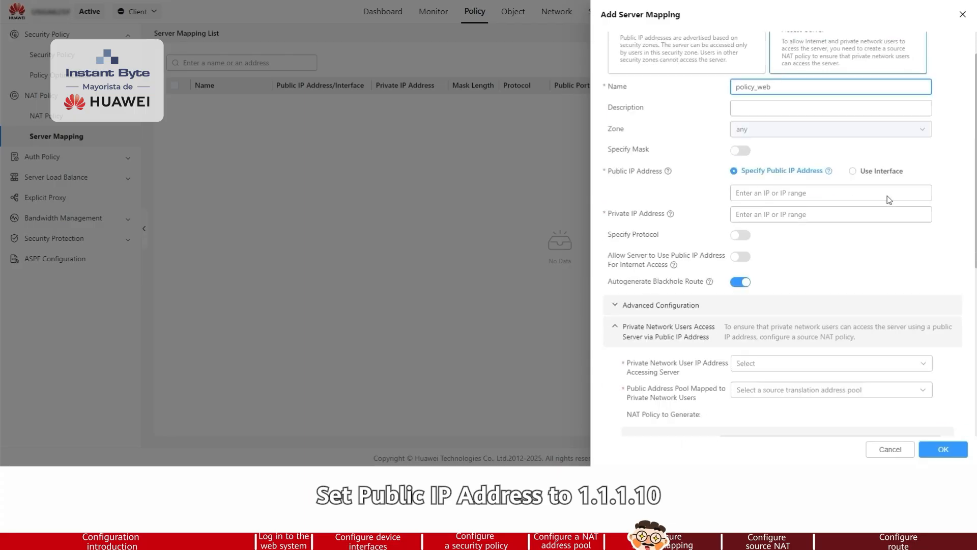
click(752, 185)
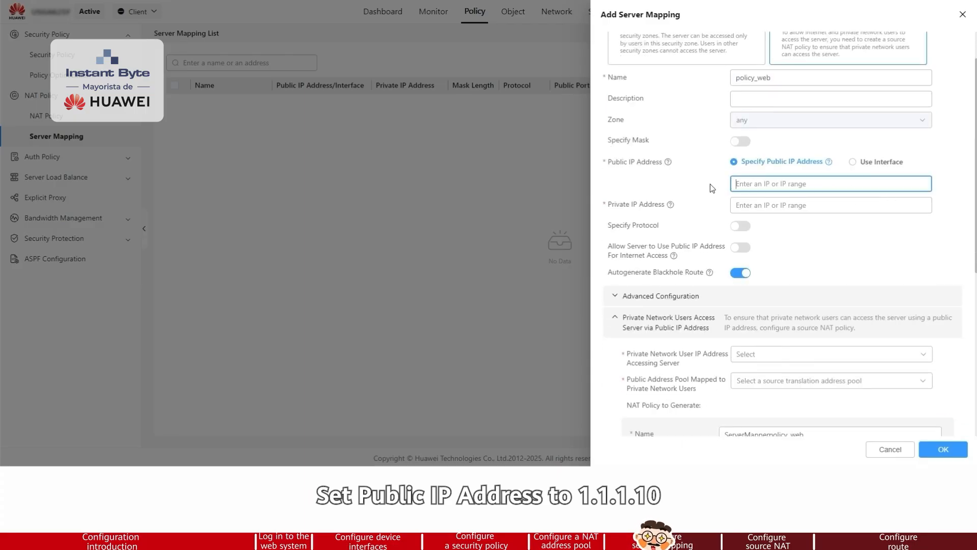
text(1)
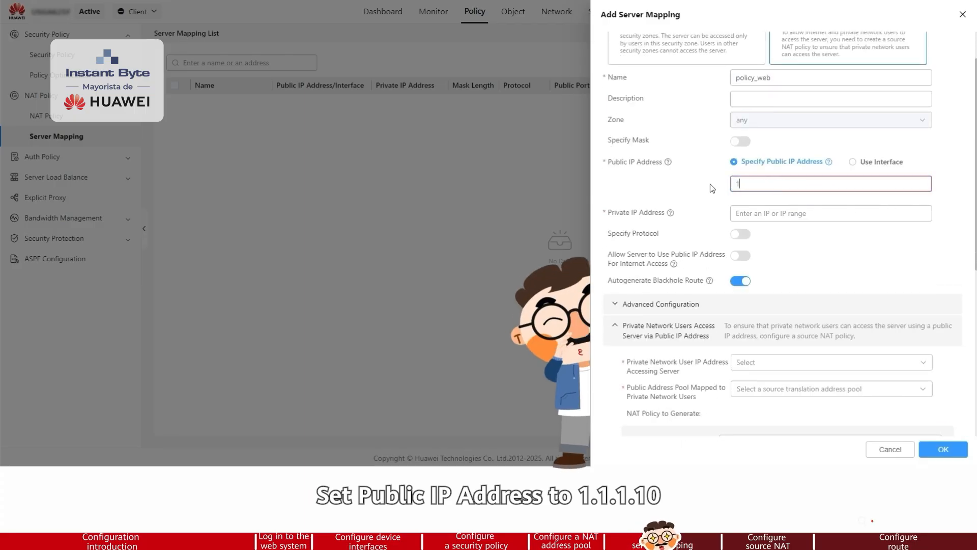
text(.1.1.10)
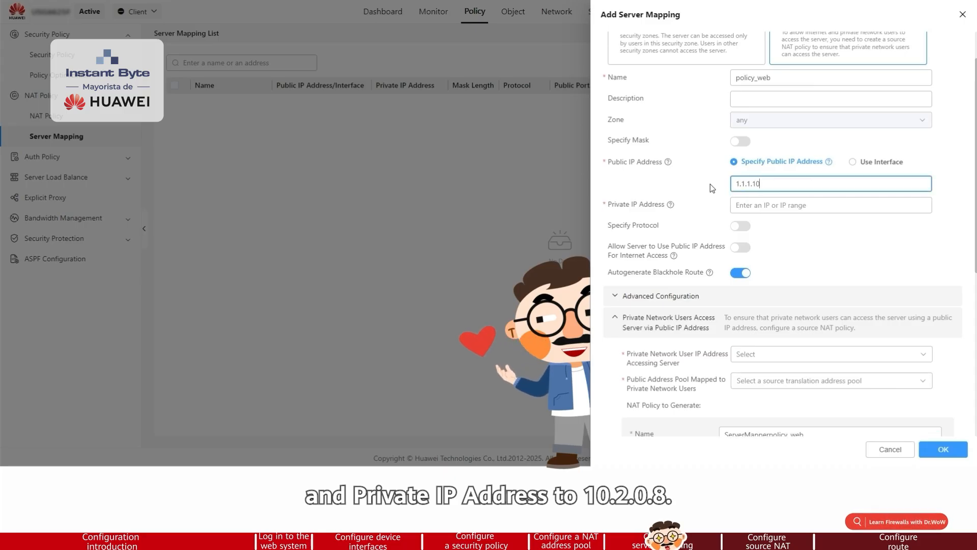
click(786, 205)
text(10.2.0.8)
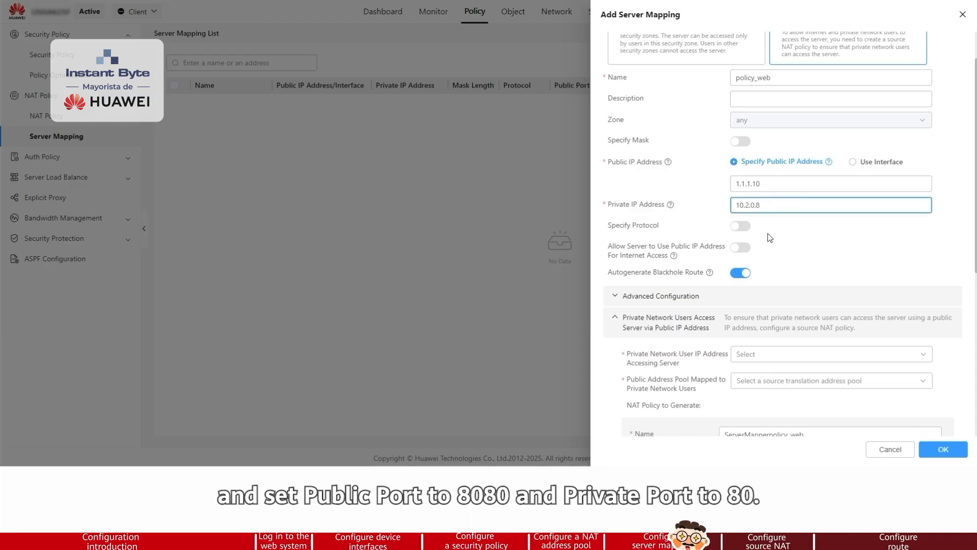
Specify the mapping's protocol with public port 8080 and private port 80, and allow the server to use the public IP address for Internet access
click(740, 227)
click(766, 267)
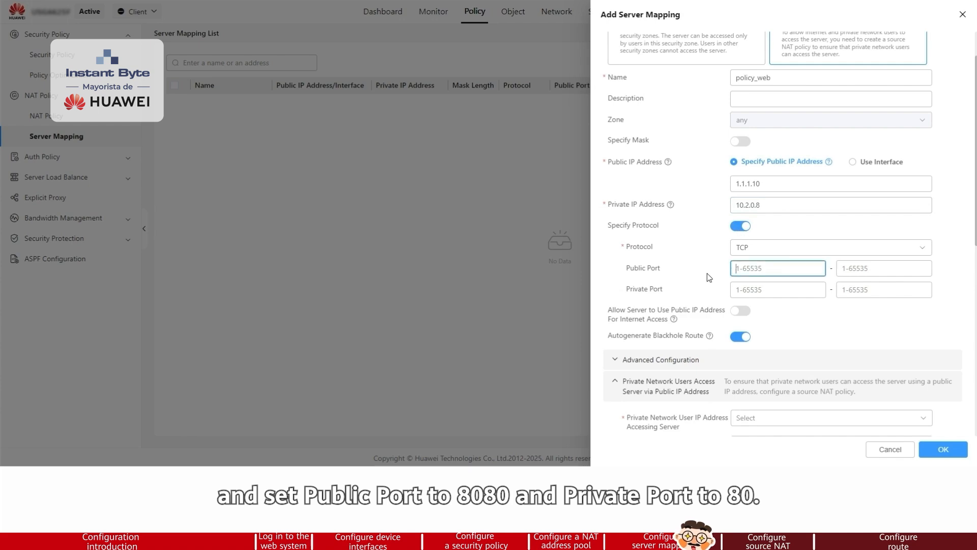
text(8080)
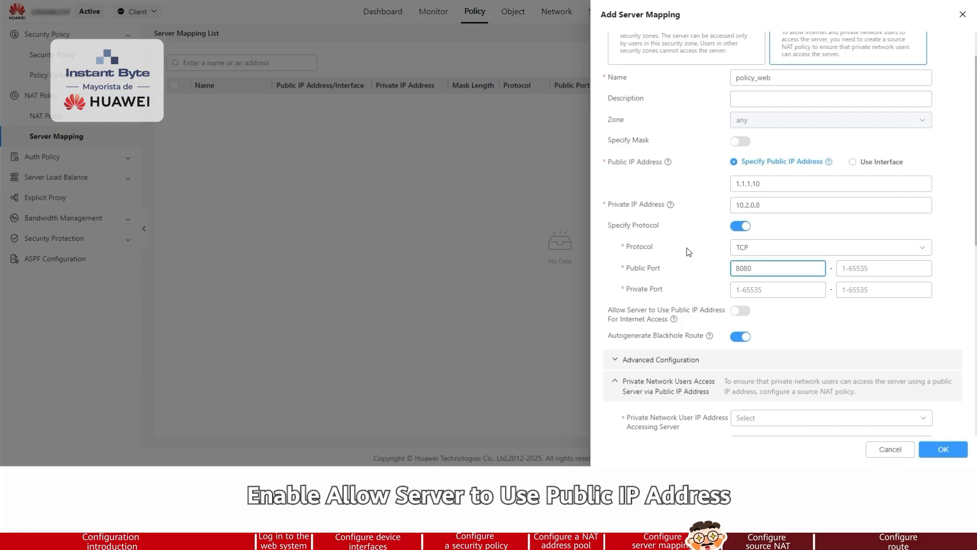
click(792, 290)
text(80)
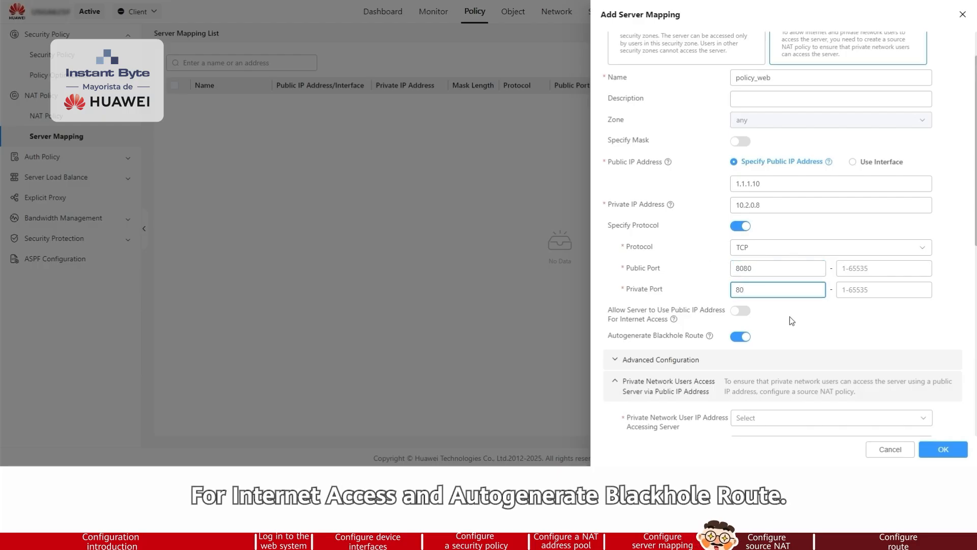
click(740, 310)
Set the private network user IP address accessing the server to 10.2.0.6
scroll(834, 319, down, 3)
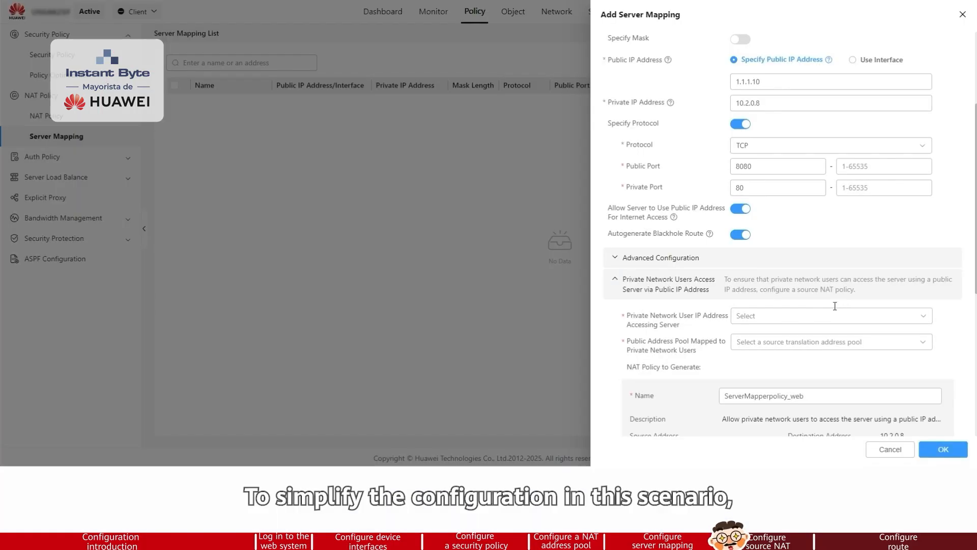
scroll(834, 305, down, 2)
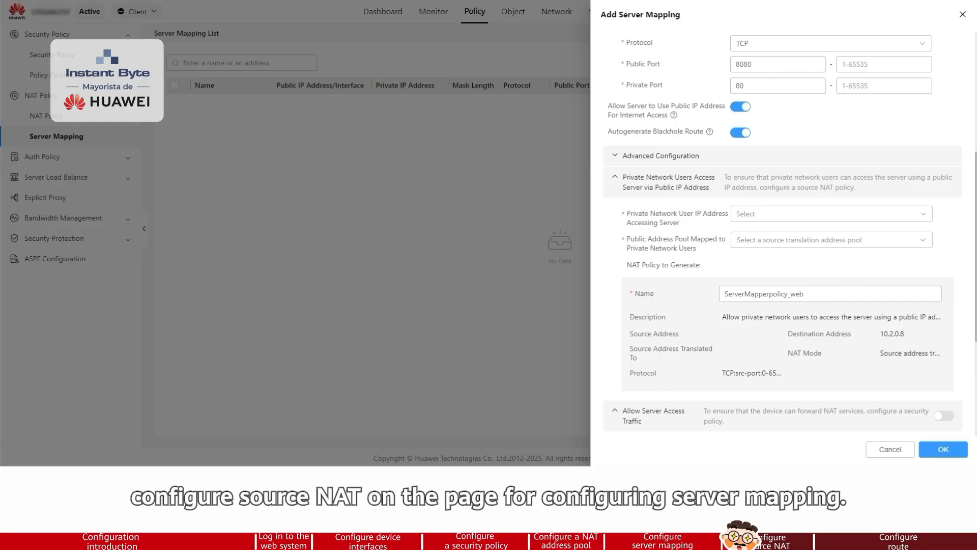
click(921, 213)
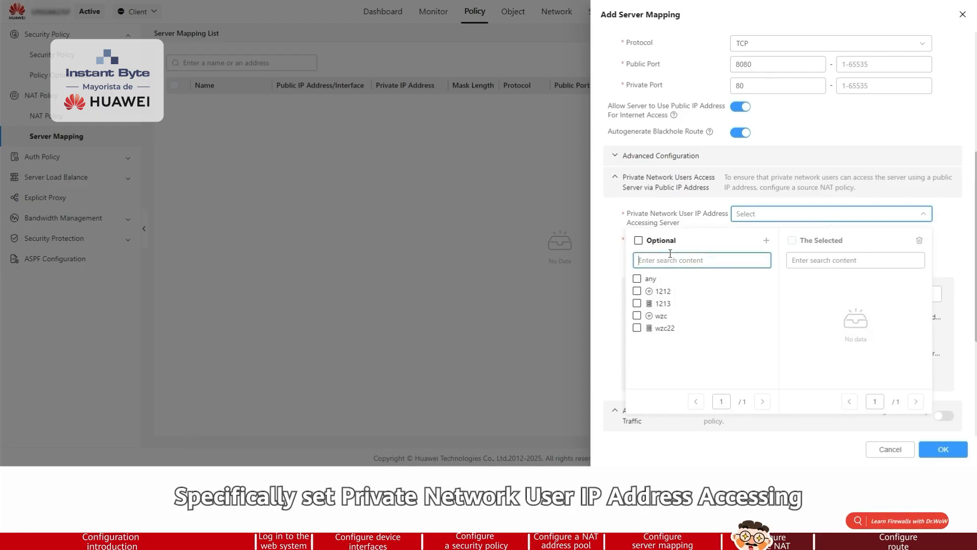
text(10.2.)
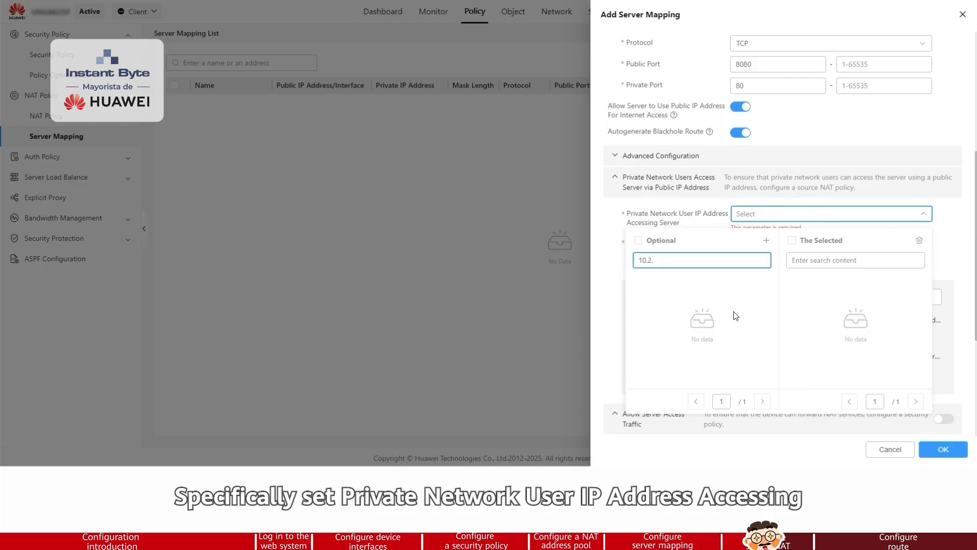
key(BackSpace)
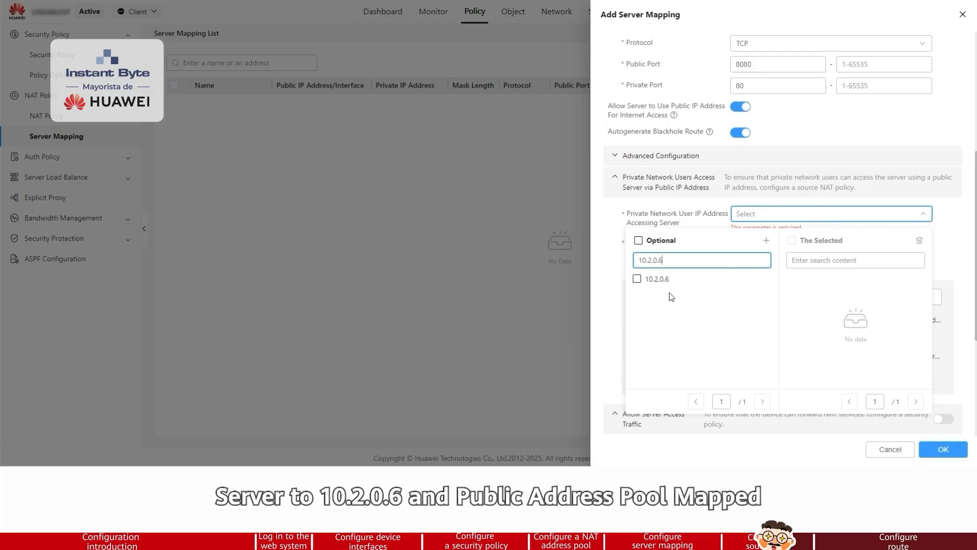
click(637, 278)
click(617, 296)
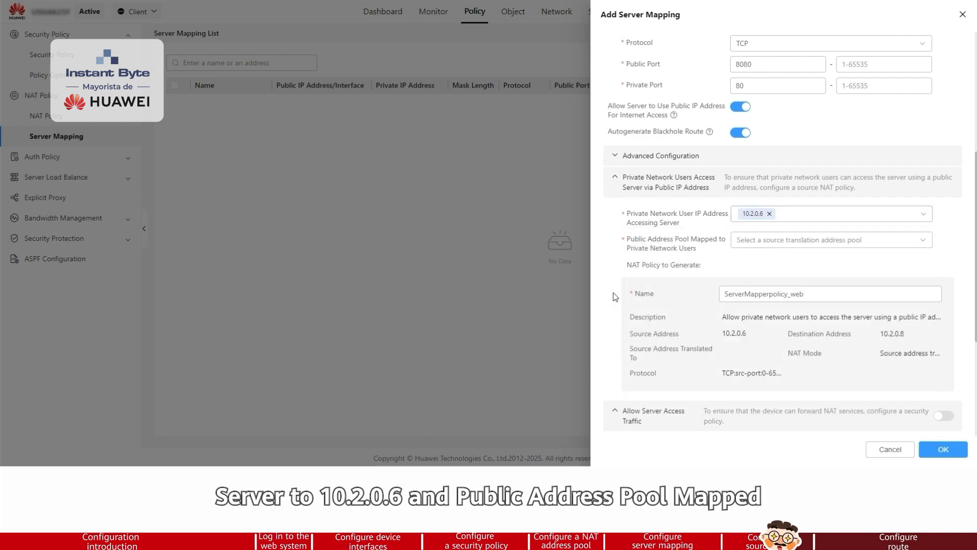
Map private network users to the public address pool addressgroup1 and save the server mapping
click(819, 247)
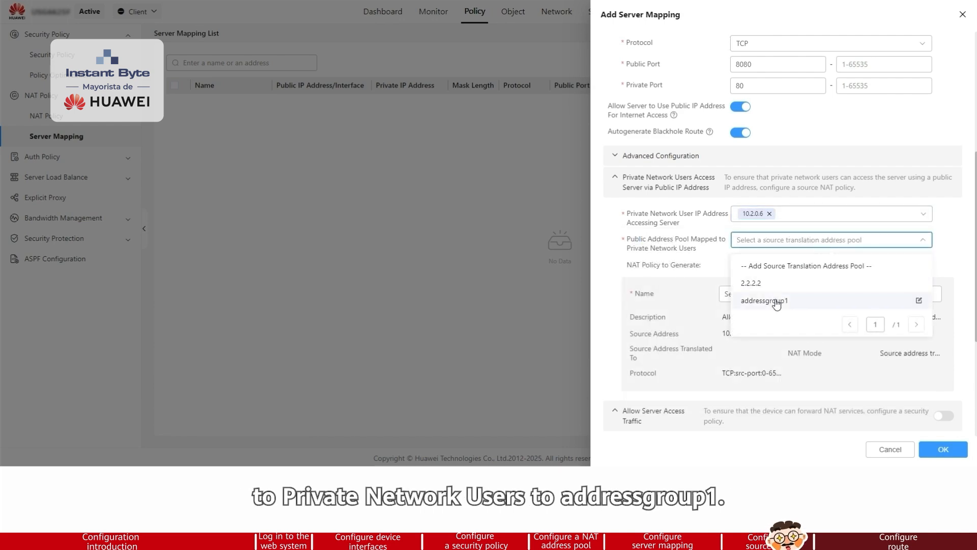
click(740, 299)
click(676, 303)
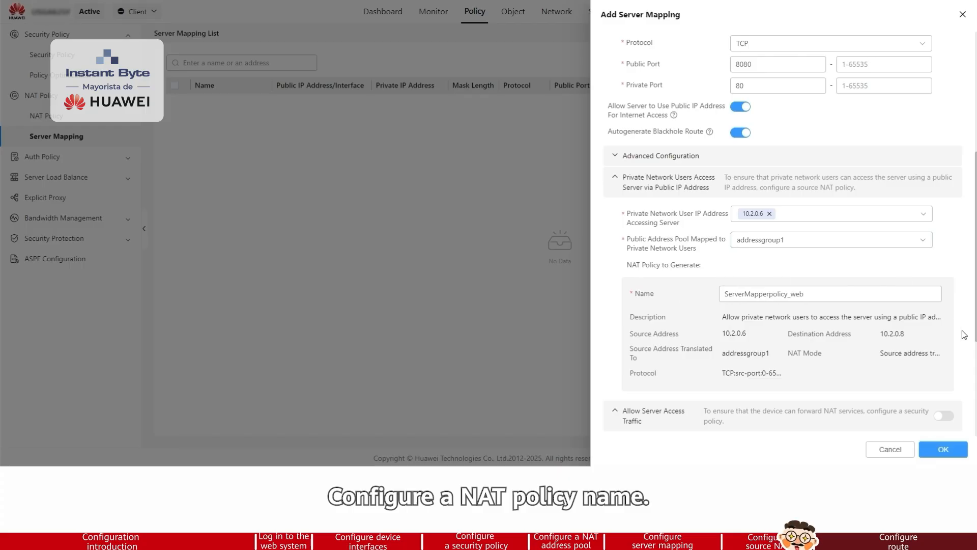
scroll(963, 334, down, 4)
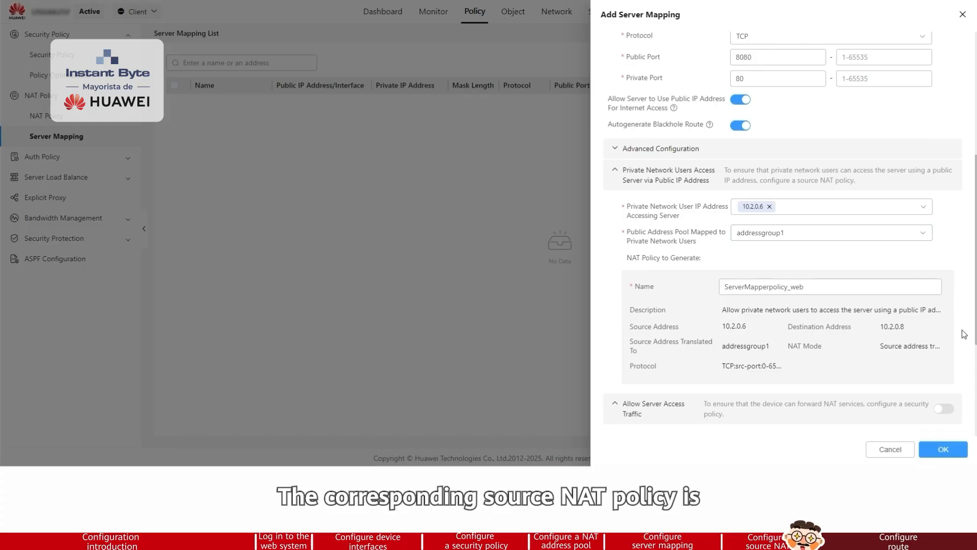
click(954, 452)
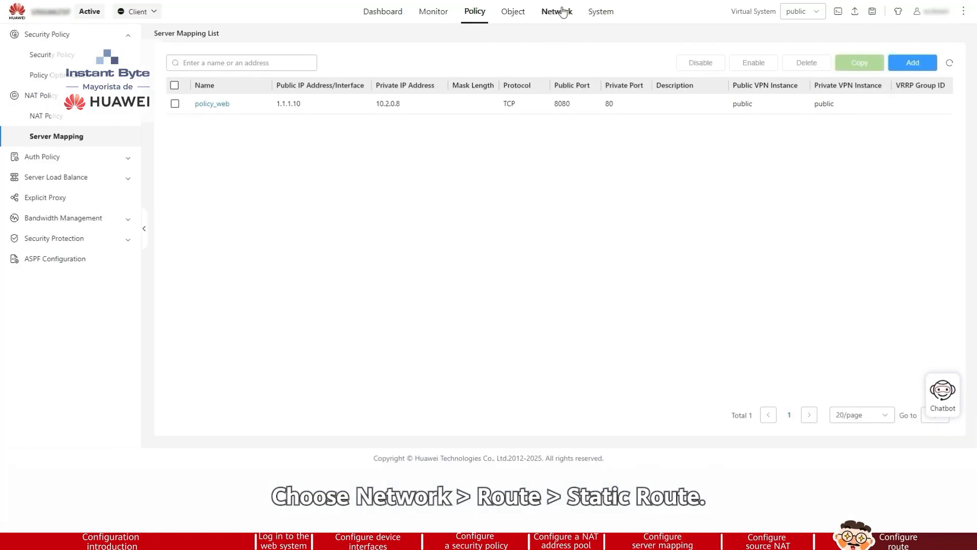
Add an IPv4 static route with destination address/mask 0.0.0.0/0.0.0.0 and next hop 1.1.1.254
click(558, 11)
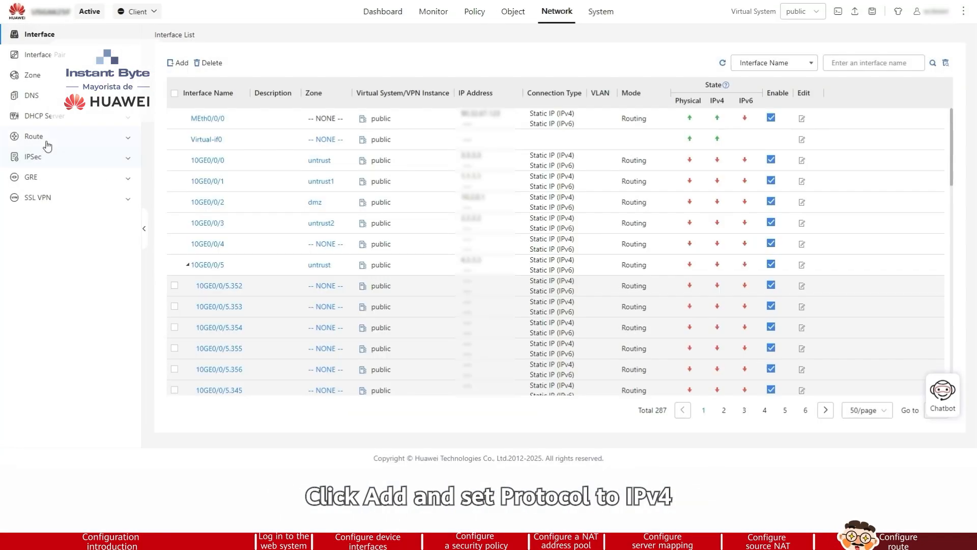
click(41, 138)
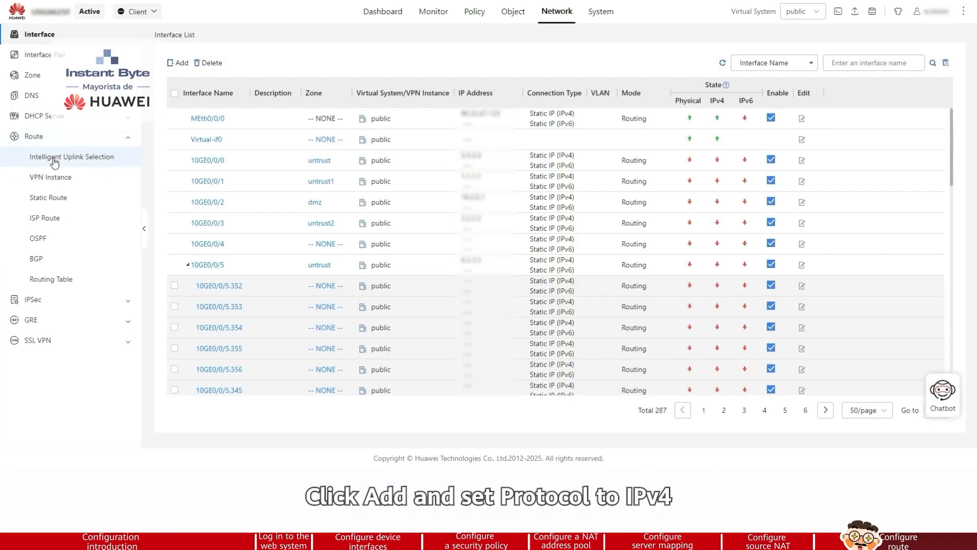
click(50, 199)
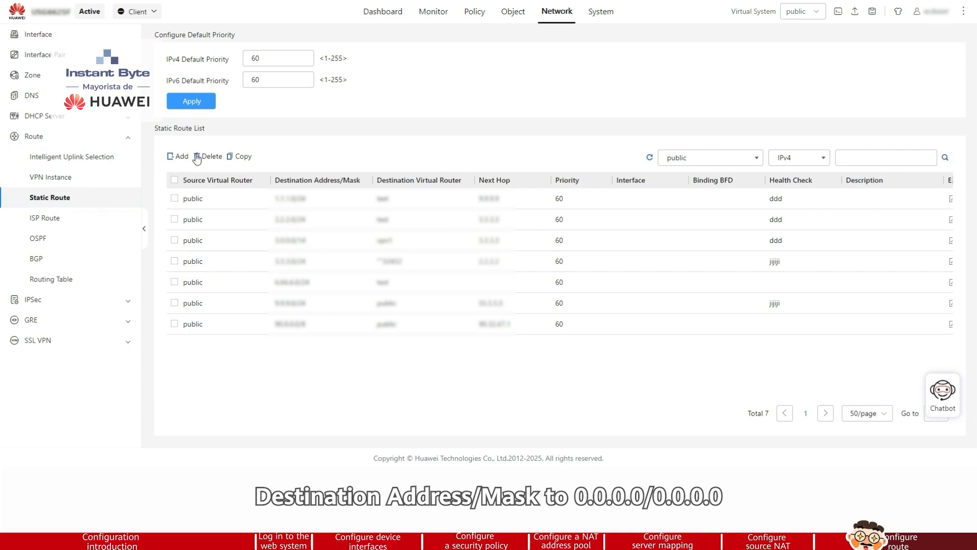
click(181, 156)
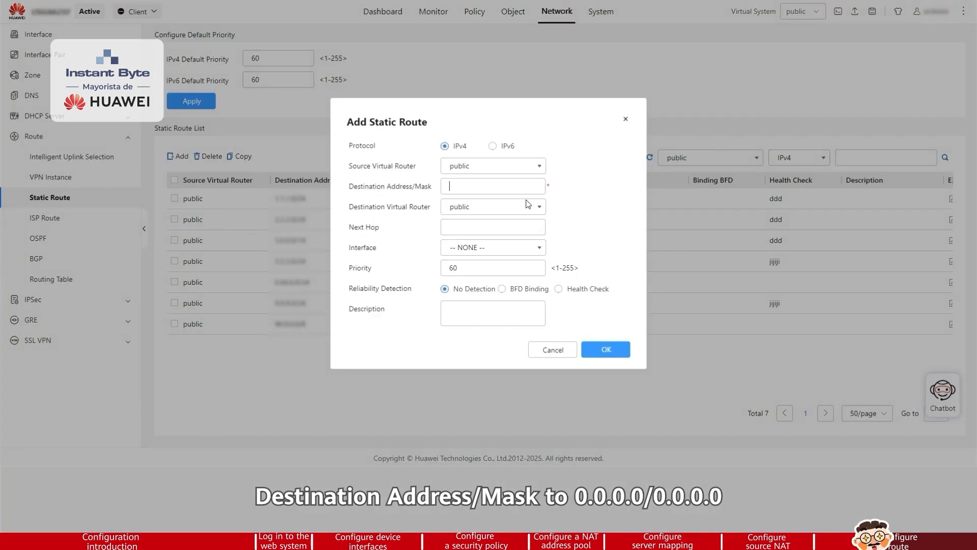
text(0.0.0.0/0.0.)
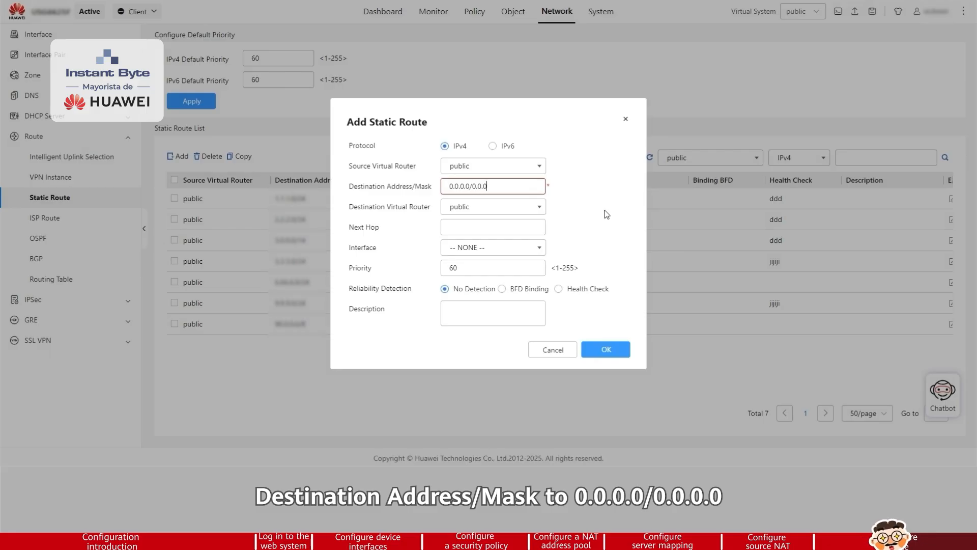
text(0)
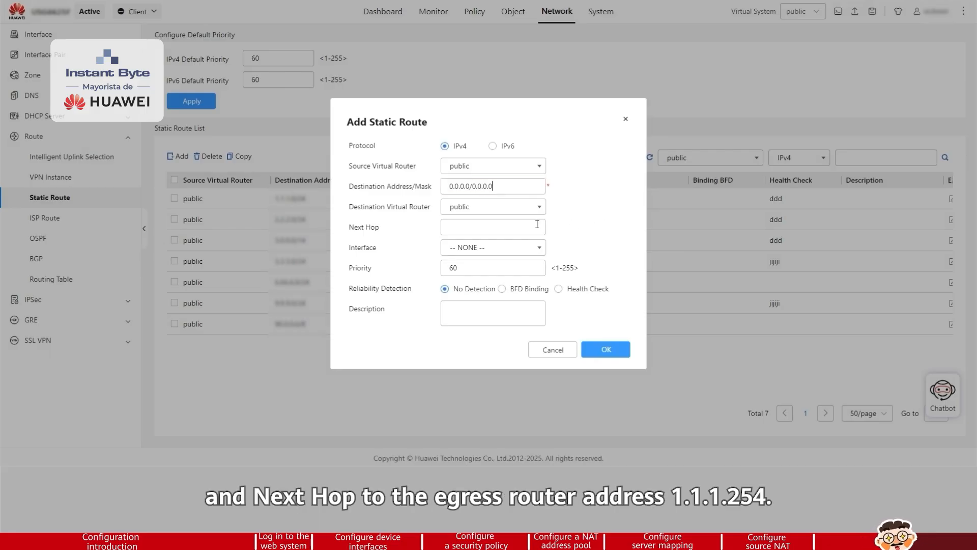
text(1.1.1.254)
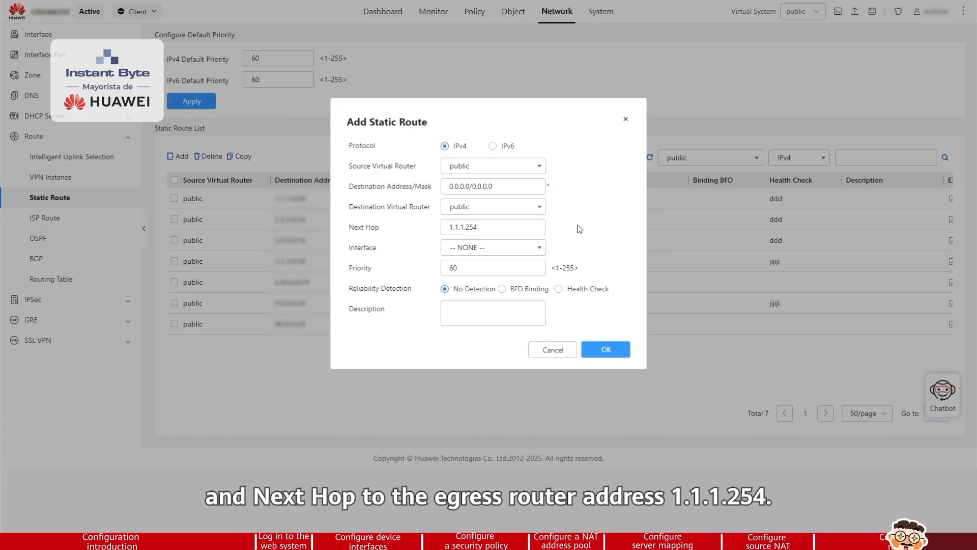